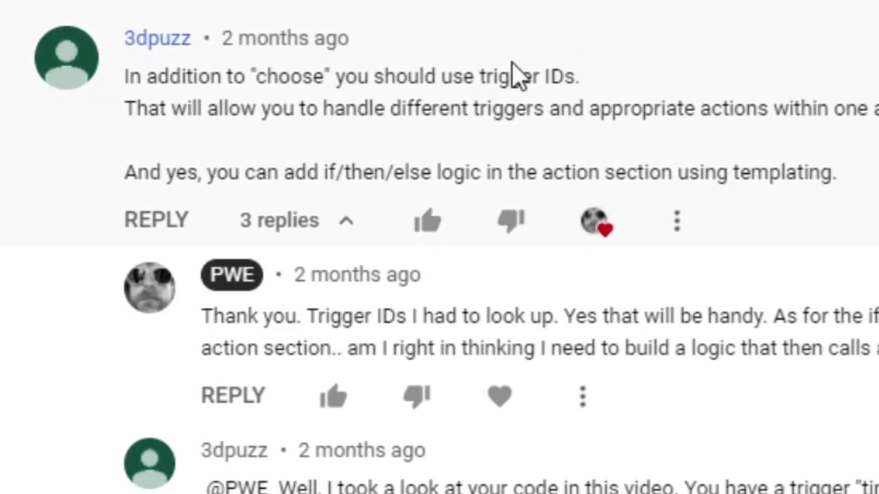
Read the viewer comments suggesting choose actions and trigger IDs for the automation.
{"action": "scroll", "coordinate": [439, 247], "scroll_direction": "down", "scroll_amount": 5}
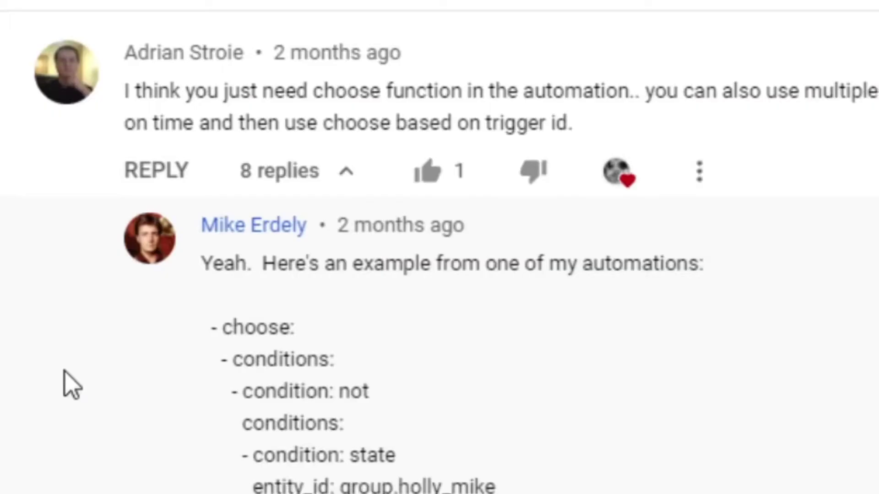
{"action": "scroll", "coordinate": [70, 384], "scroll_direction": "down", "scroll_amount": 1}
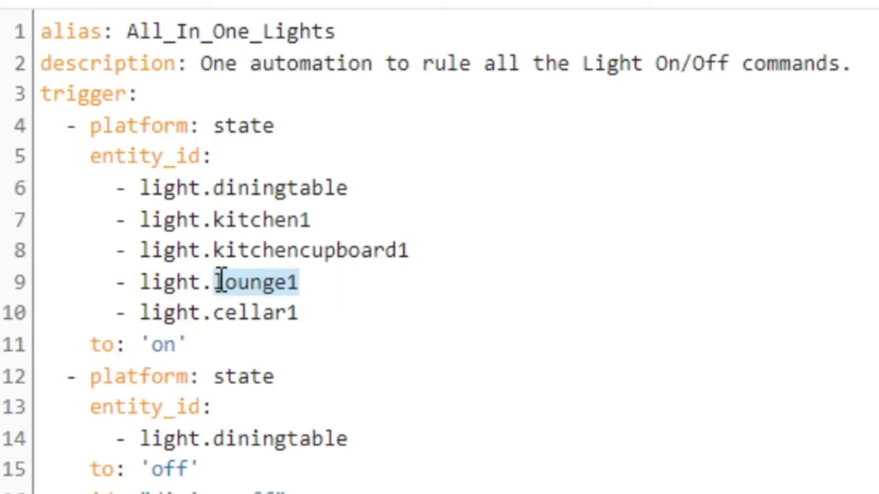
Review the All_In_One_Lights automation code from its 'on' trigger through to the choose actions.
{"action": "double_click", "coordinate": [167, 348]}
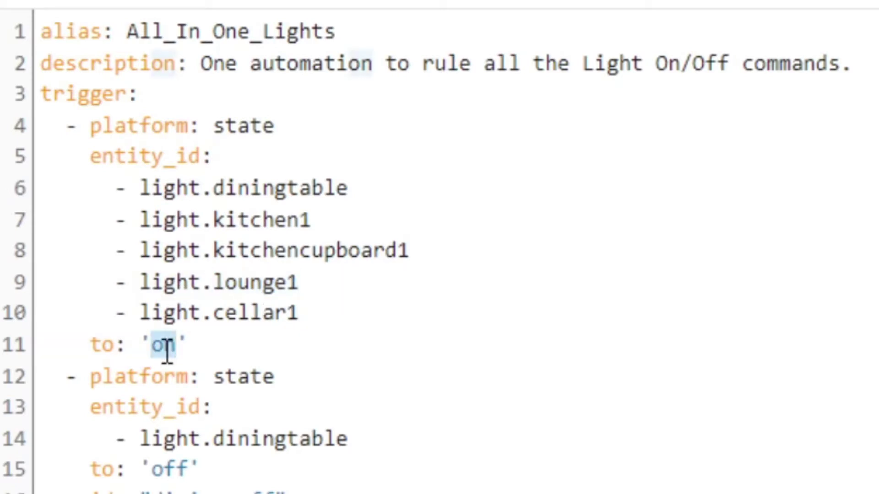
{"action": "scroll", "coordinate": [167, 352], "scroll_direction": "down", "scroll_amount": 13}
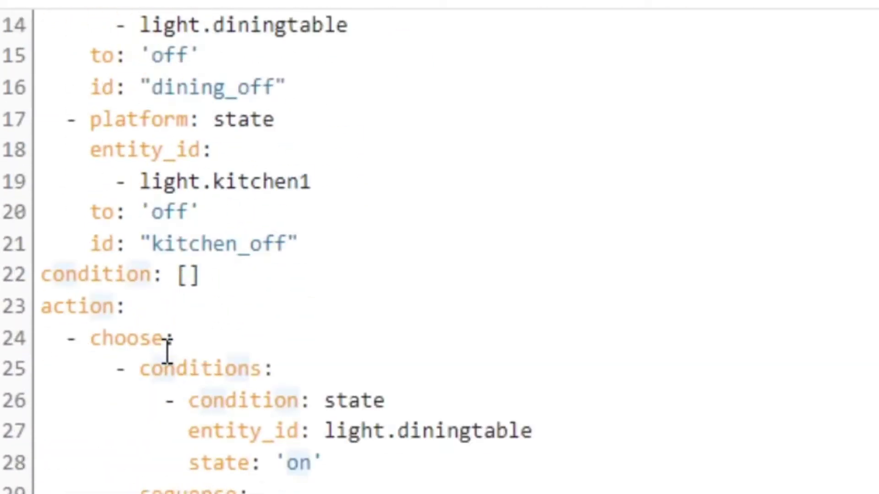
{"action": "scroll", "coordinate": [167, 352], "scroll_direction": "down", "scroll_amount": 8}
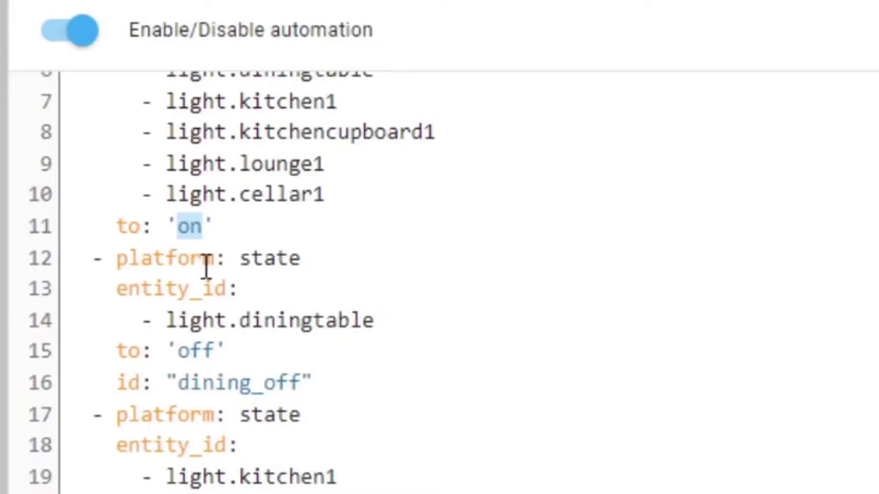
Examine the dining table light's off trigger, its ID and the choose condition that uses this ID.
{"action": "left_click", "coordinate": [206, 265]}
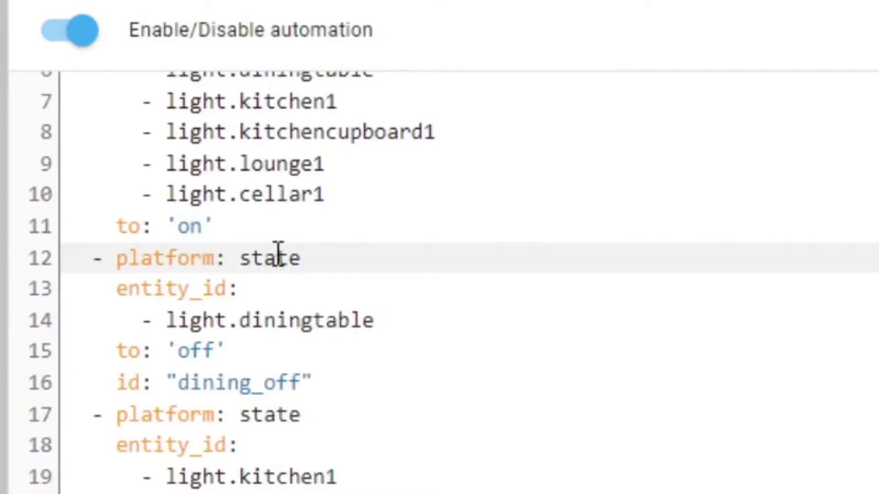
{"action": "double_click", "coordinate": [286, 318]}
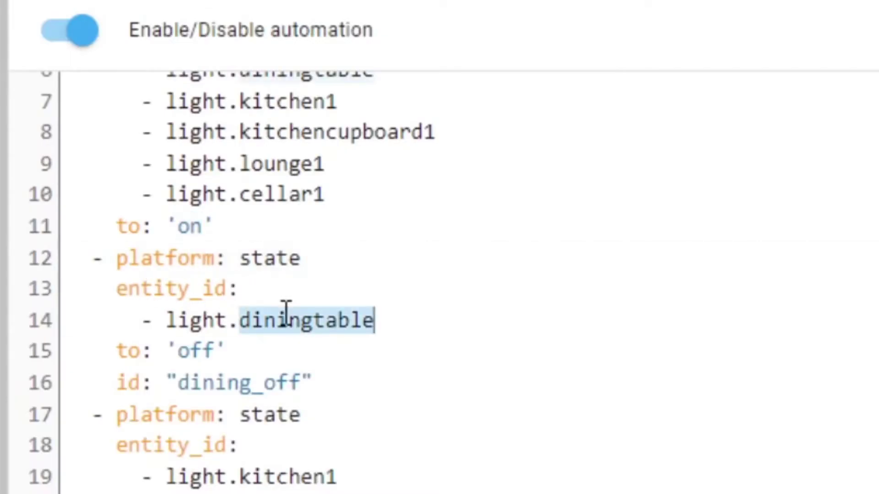
{"action": "double_click", "coordinate": [193, 352]}
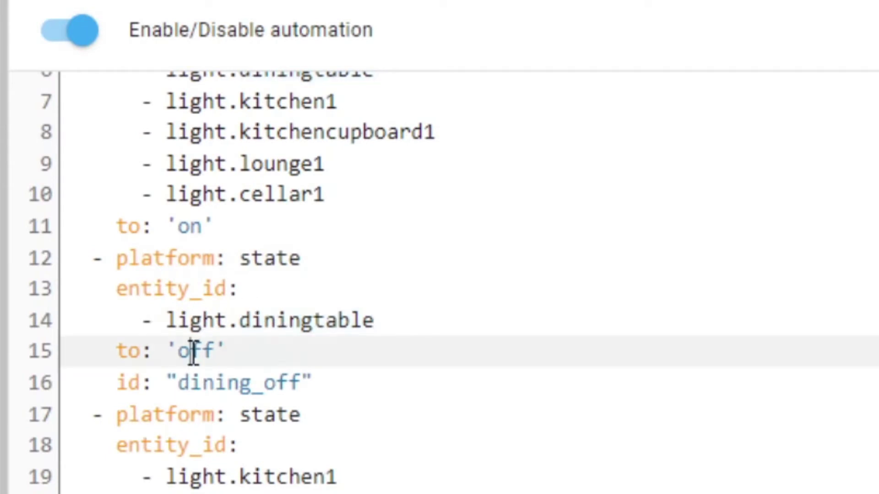
{"action": "double_click", "coordinate": [225, 380]}
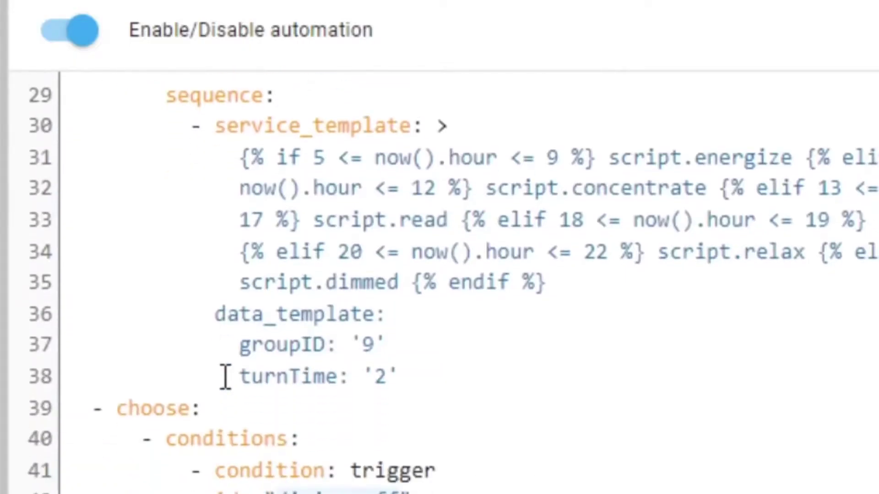
{"action": "scroll", "coordinate": [225, 378], "scroll_direction": "down", "scroll_amount": 3}
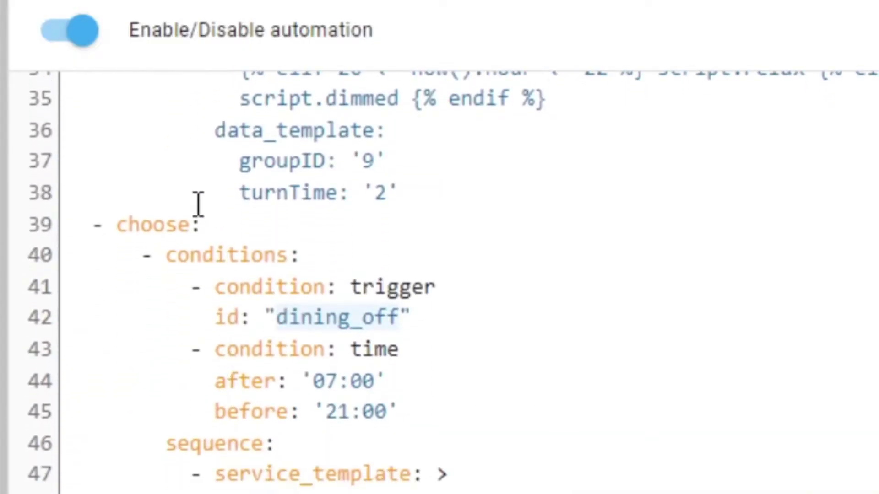
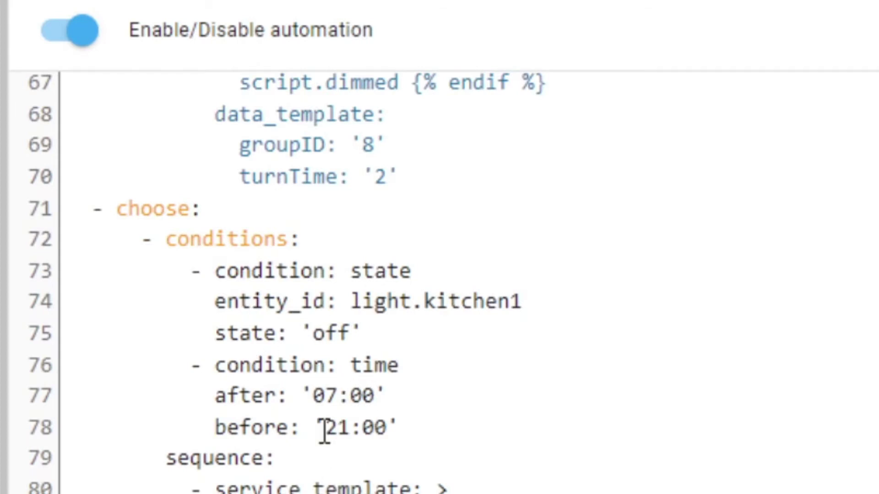
Go back to the trigger section and examine the kitchen1 light's off trigger and its ID.
{"action": "scroll", "coordinate": [324, 430], "scroll_direction": "up", "scroll_amount": 15}
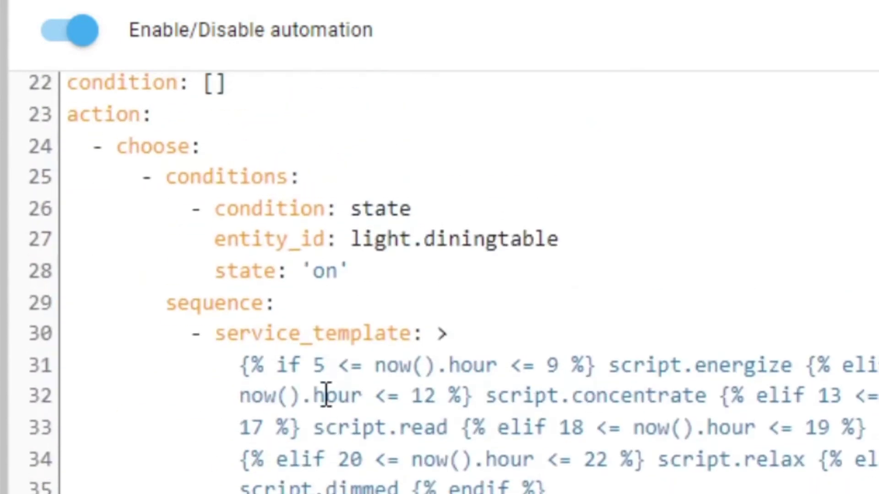
{"action": "scroll", "coordinate": [325, 396], "scroll_direction": "up", "scroll_amount": 6}
{"action": "scroll", "coordinate": [325, 394], "scroll_direction": "down", "scroll_amount": 2}
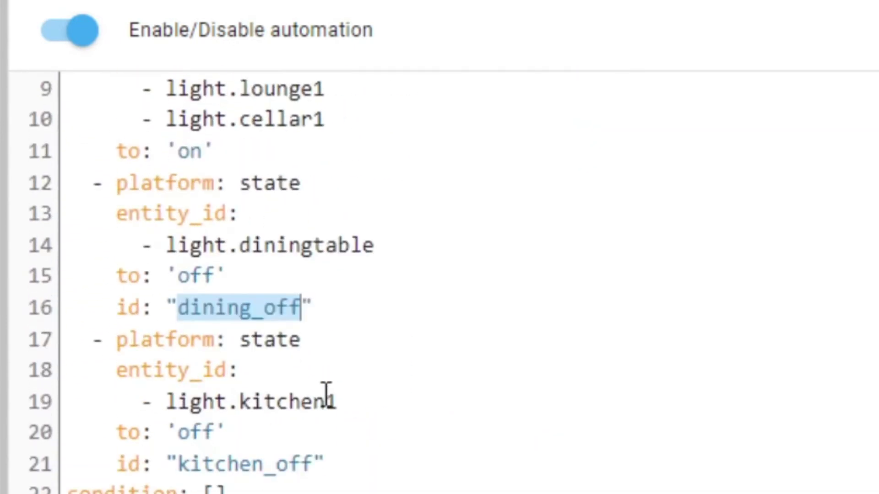
{"action": "left_click", "coordinate": [164, 339]}
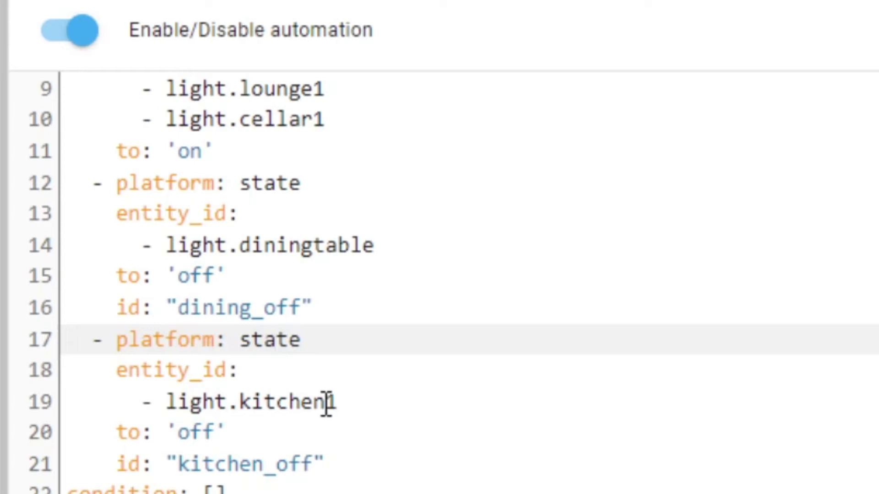
{"action": "double_click", "coordinate": [197, 433]}
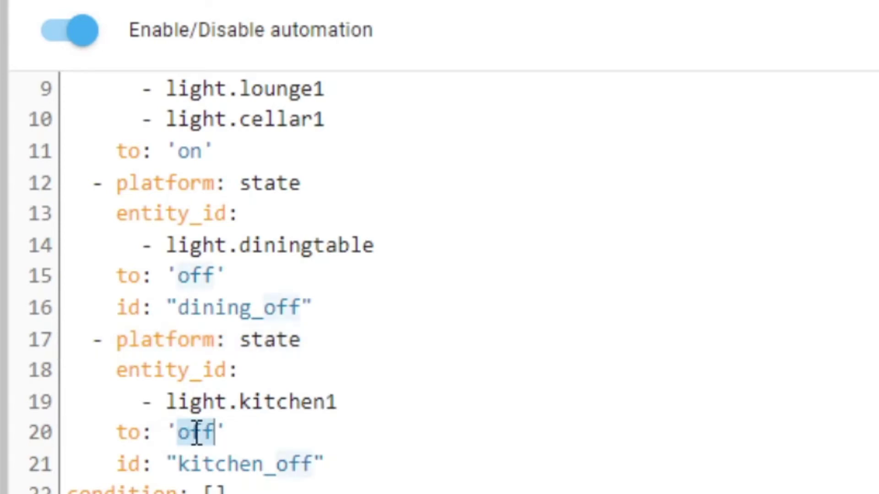
{"action": "key", "text": "Down"}
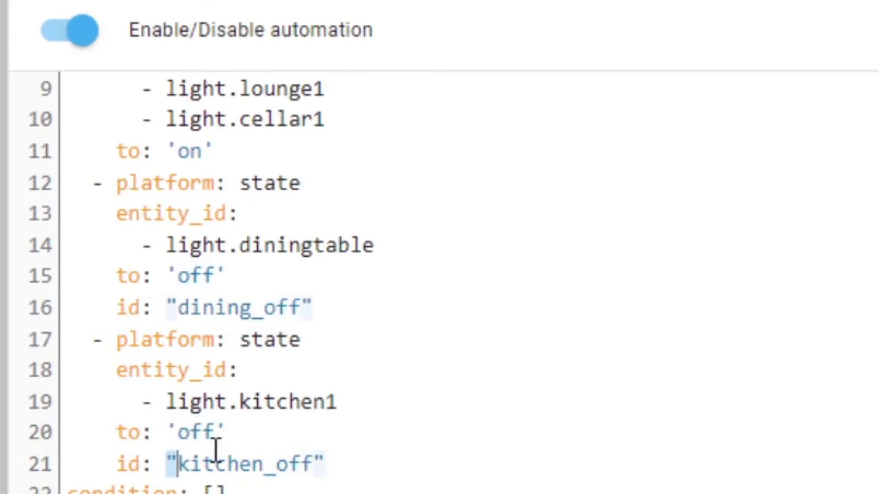
Set the type of the first condition in the kitchen1 light's off choose block to trigger.
{"action": "scroll", "coordinate": [215, 451], "scroll_direction": "down", "scroll_amount": 10}
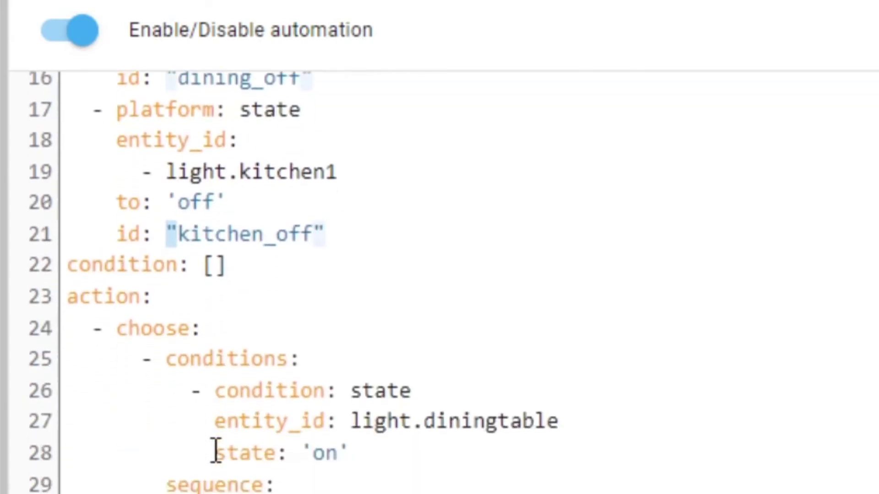
{"action": "scroll", "coordinate": [216, 451], "scroll_direction": "down", "scroll_amount": 5}
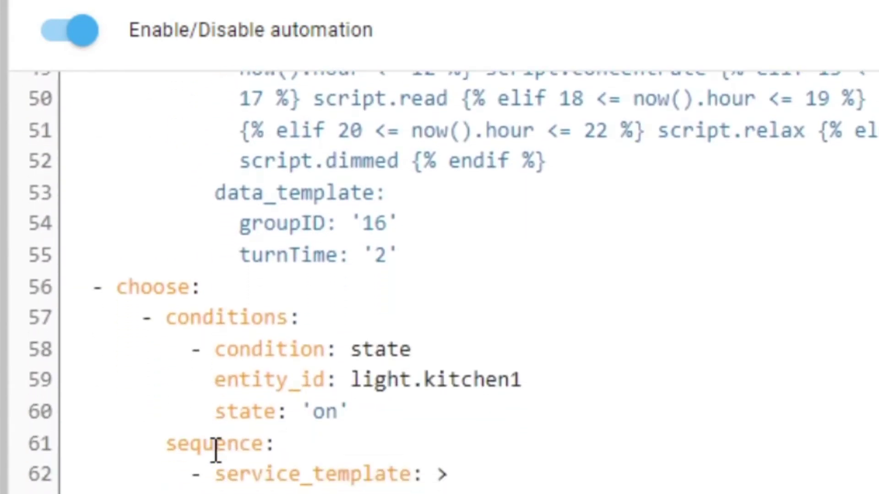
{"action": "scroll", "coordinate": [216, 451], "scroll_direction": "down", "scroll_amount": 4}
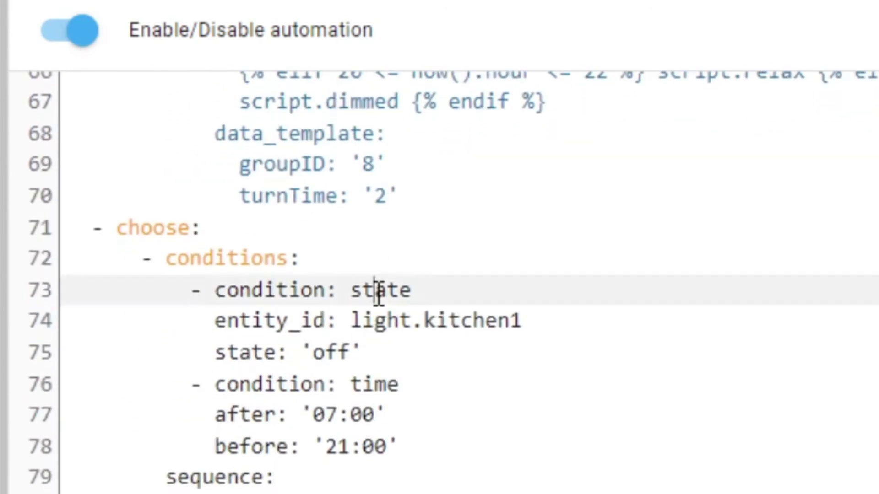
{"action": "double_click", "coordinate": [379, 293]}
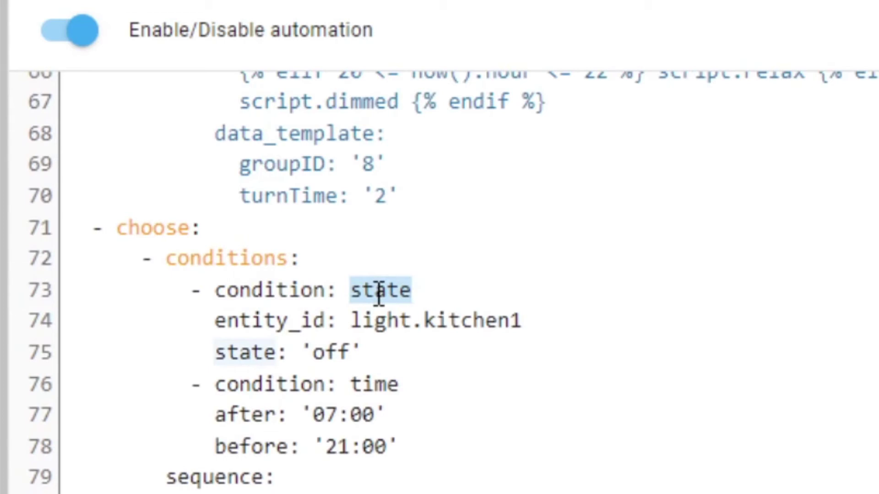
{"action": "type", "text": "trigger"}
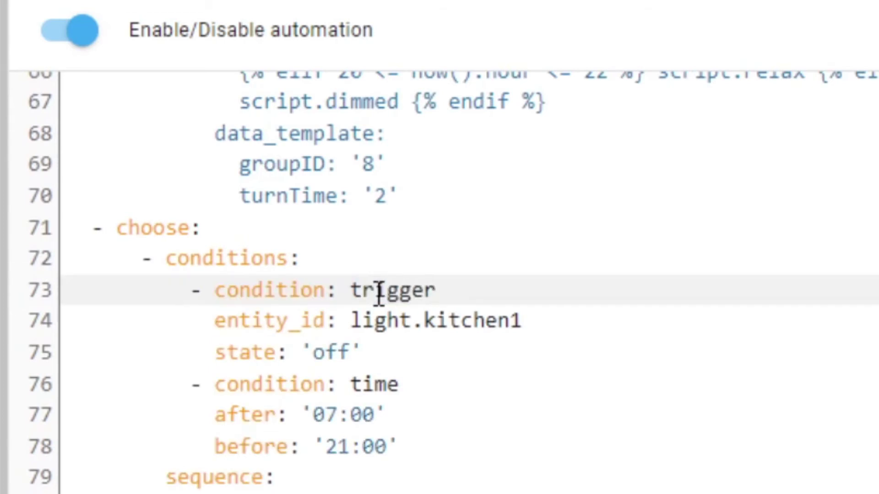
Replace the entity_id and state lines of the kitchen off condition with id: "kitchen_off".
{"action": "left_click", "coordinate": [218, 319]}
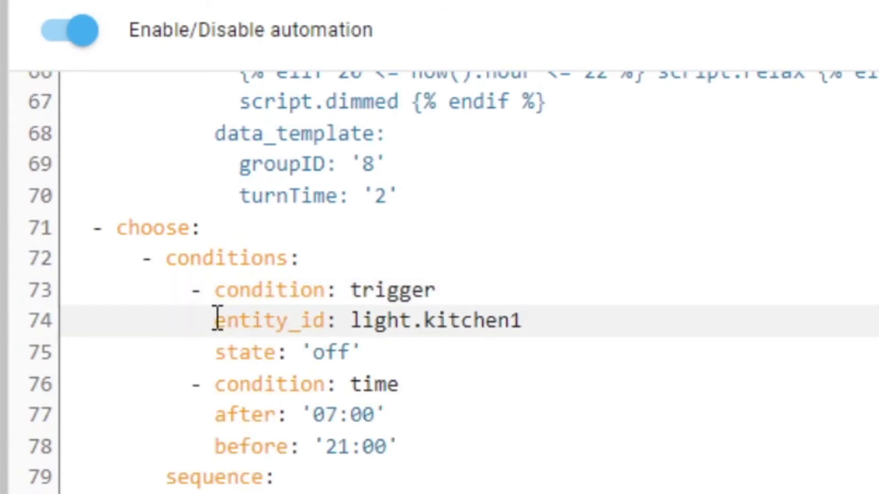
{"action": "type", "text": "id: \""}
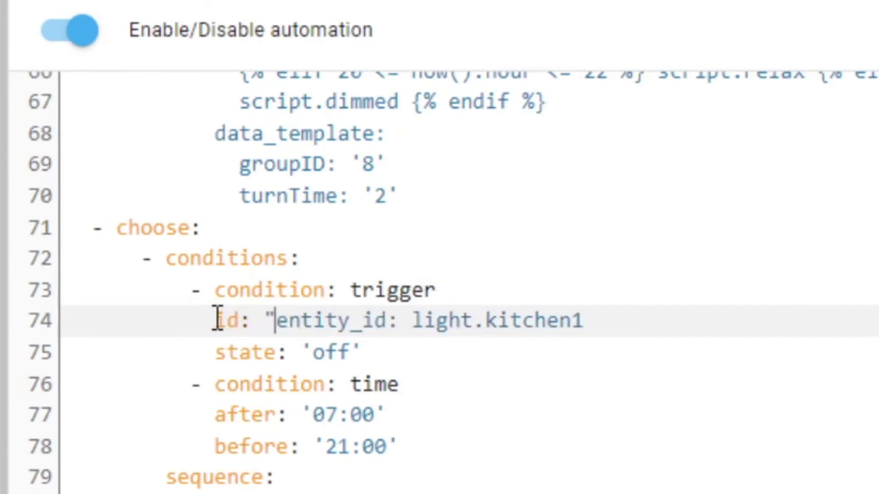
{"action": "type", "text": "kitch43en"}
{"action": "key", "text": "BackSpace"}
{"action": "key", "text": "BackSpace"}
{"action": "key", "text": "BackSpace"}
{"action": "key", "text": "BackSpace"}
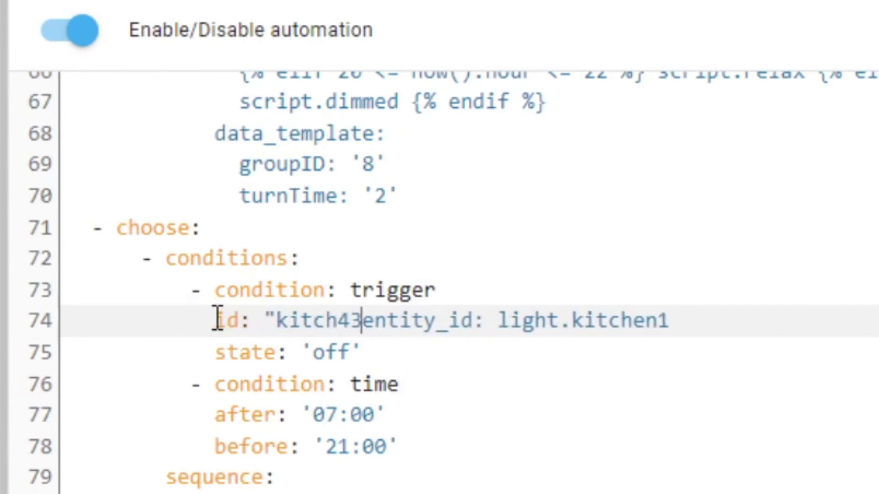
{"action": "type", "text": "en_off\""}
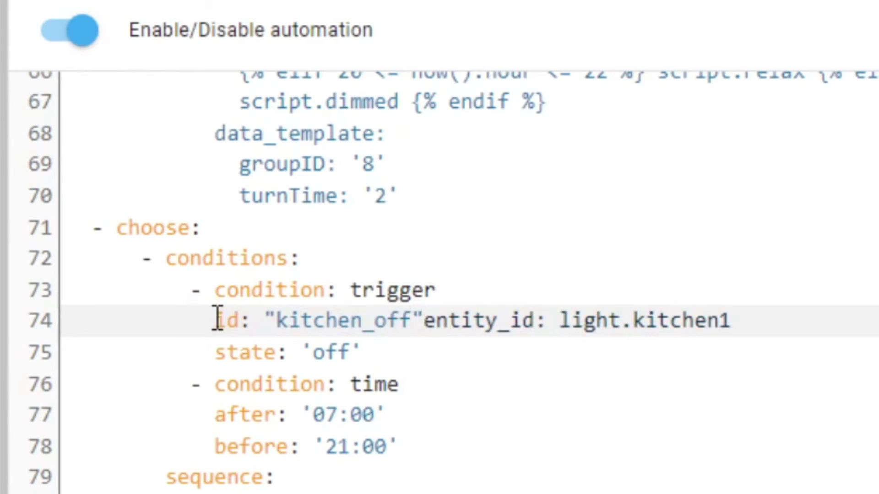
{"action": "key", "text": "shift+Down"}
{"action": "key", "text": "Delete"}
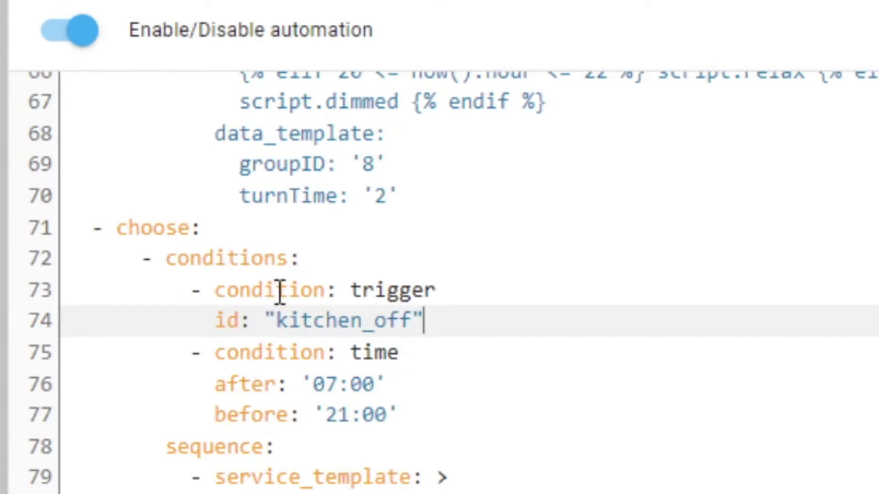
{"action": "double_click", "coordinate": [400, 291]}
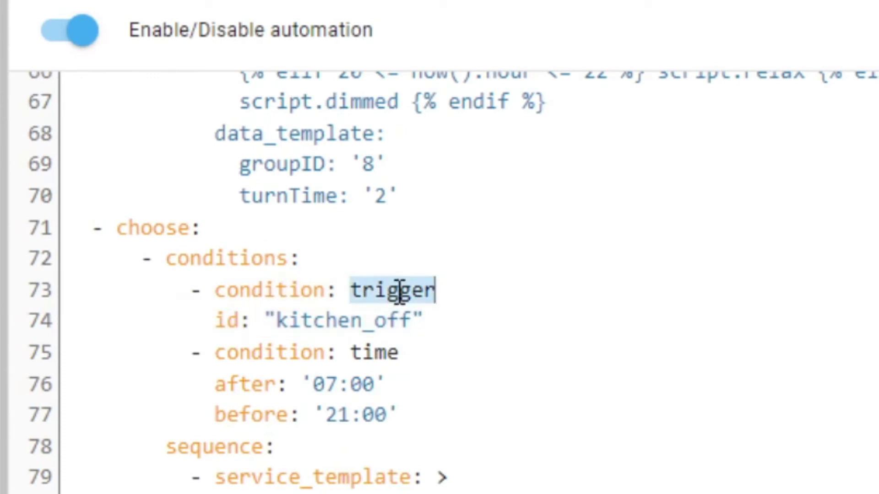